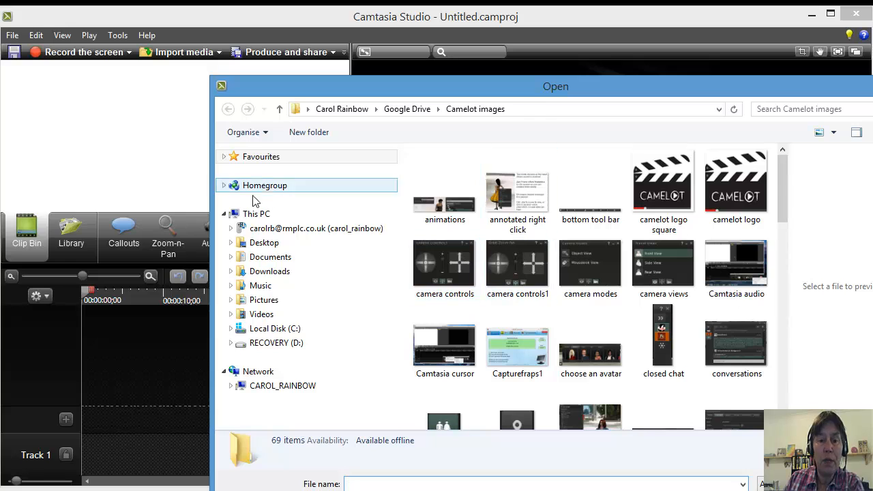
- Import the first five SecondLifeViewer videos, dated 2014-05-05 to 2014-05-17, from the Fraps Movies folder on the C: disk
click(285, 330)
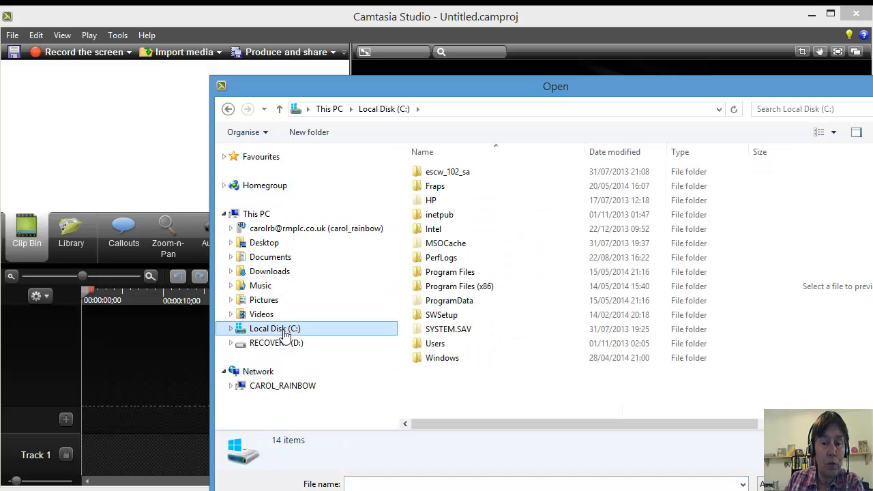
click(437, 188)
double_click(437, 187)
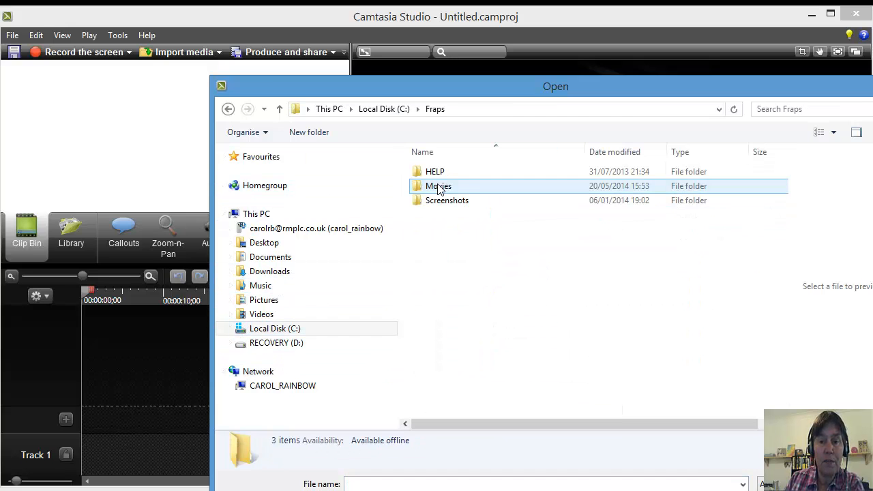
double_click(463, 188)
click(500, 171)
shift+click(505, 229)
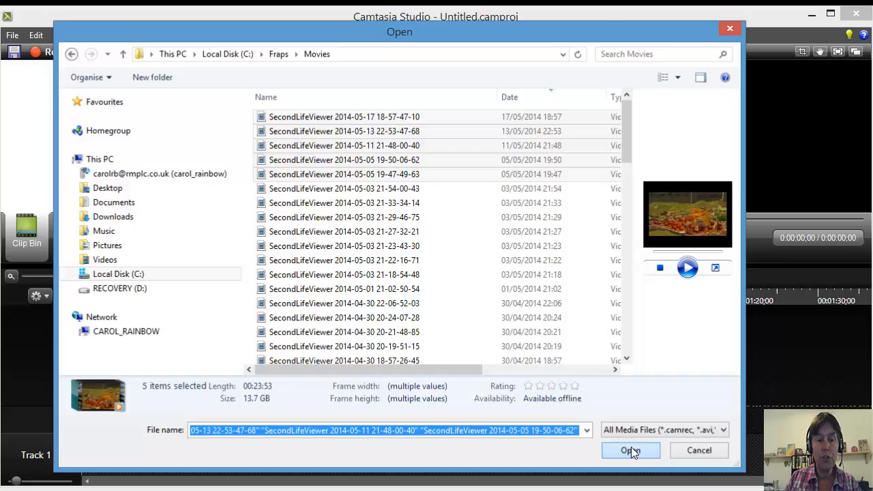
click(631, 448)
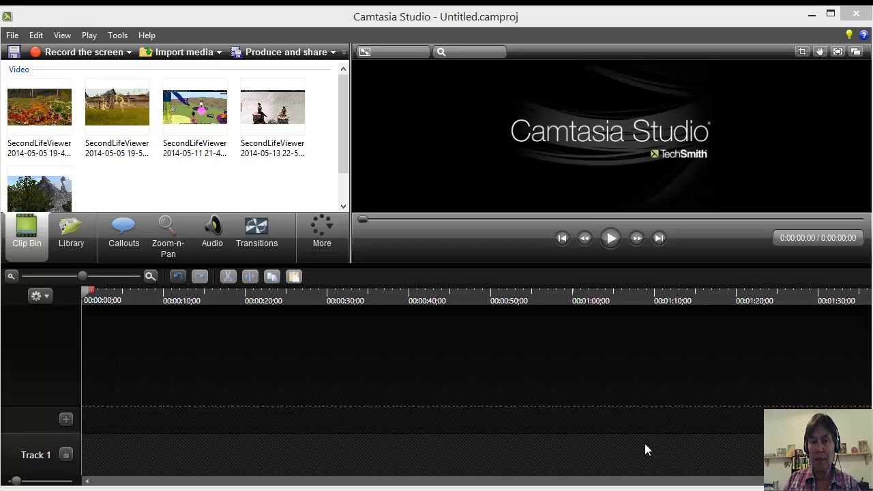
- Preview the two SecondLifeViewer 2014-05-05 clips from the media bin
double_click(36, 105)
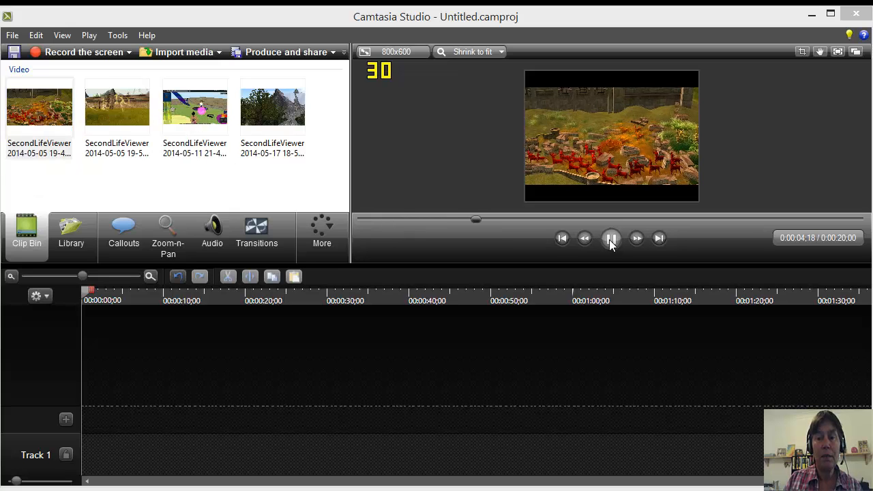
click(611, 238)
double_click(124, 108)
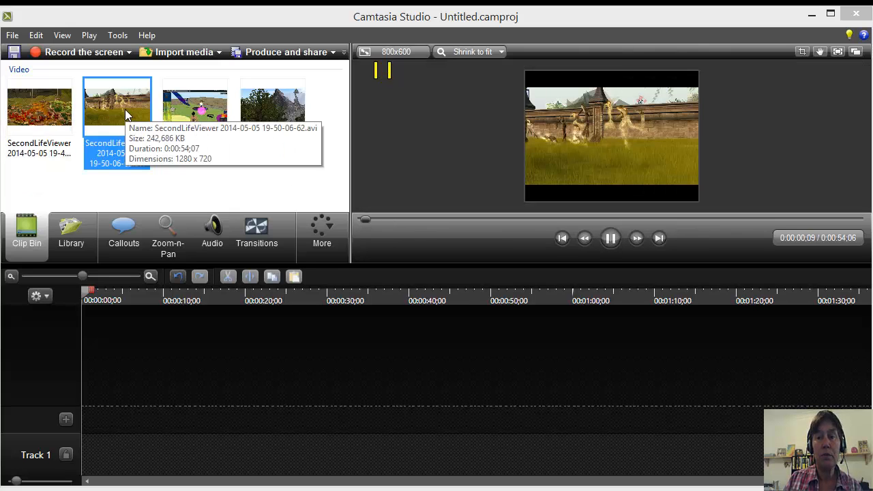
- Remove the SecondLifeViewer 2014-05-11 clip from the media bin and preview the 2014-05-17 clip
click(200, 115)
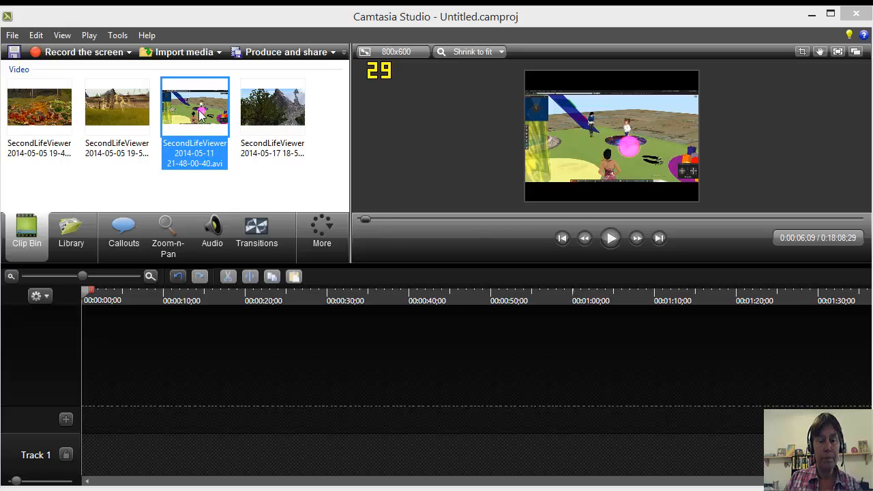
key(Delete)
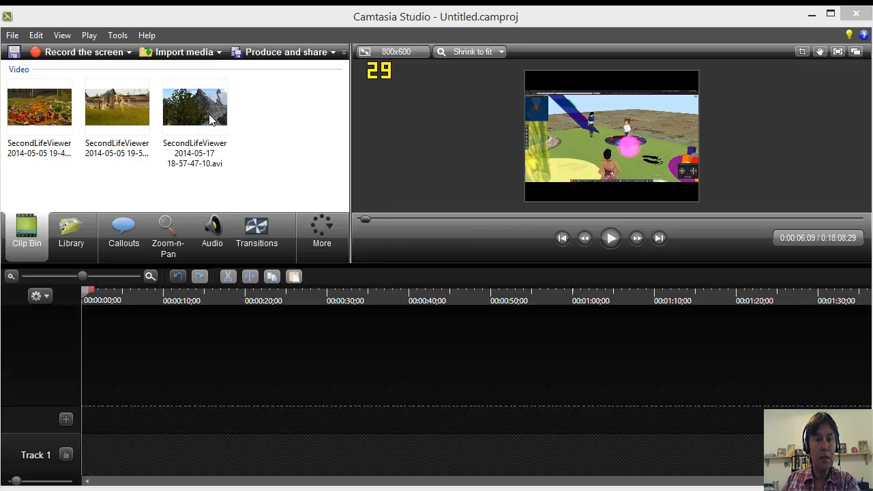
double_click(203, 108)
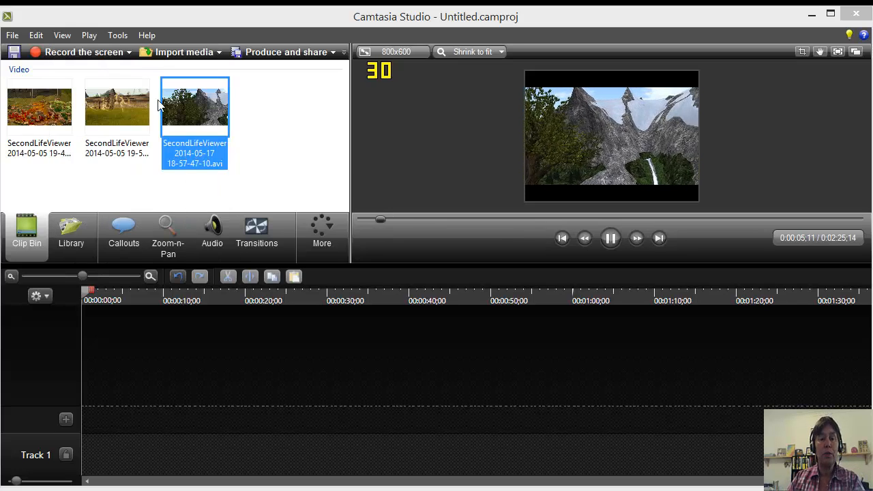
drag(45, 97, 119, 456)
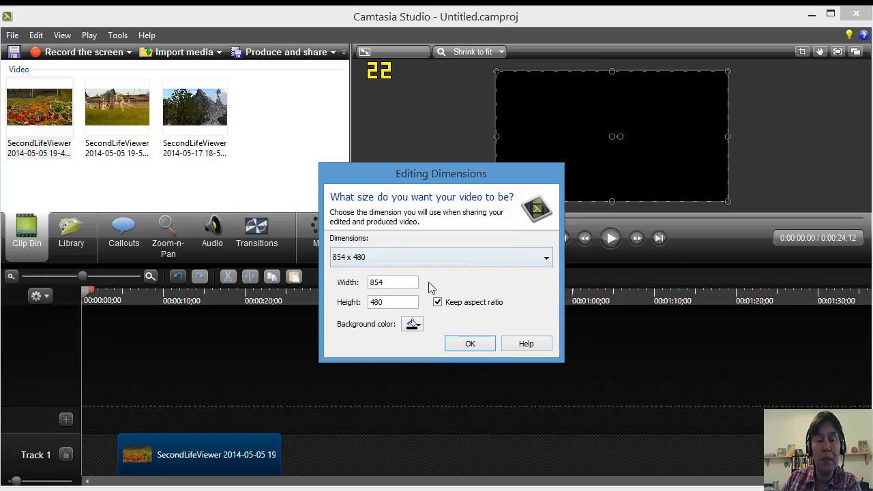
click(547, 260)
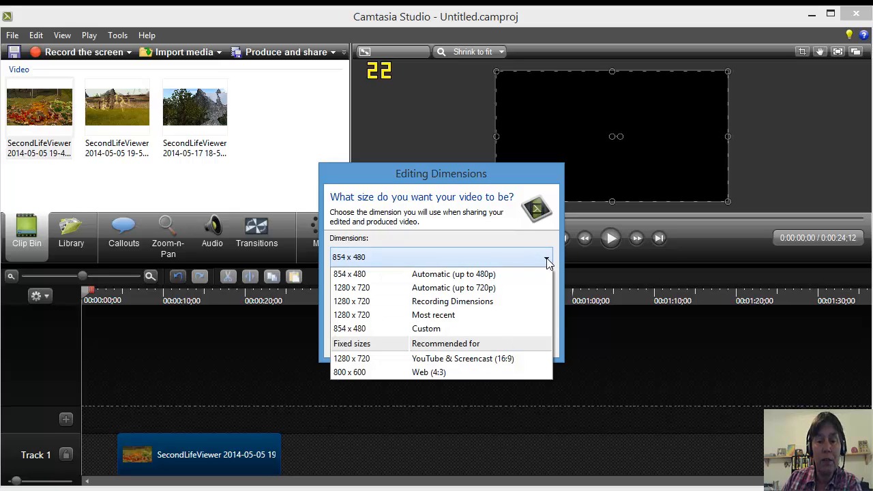
click(351, 304)
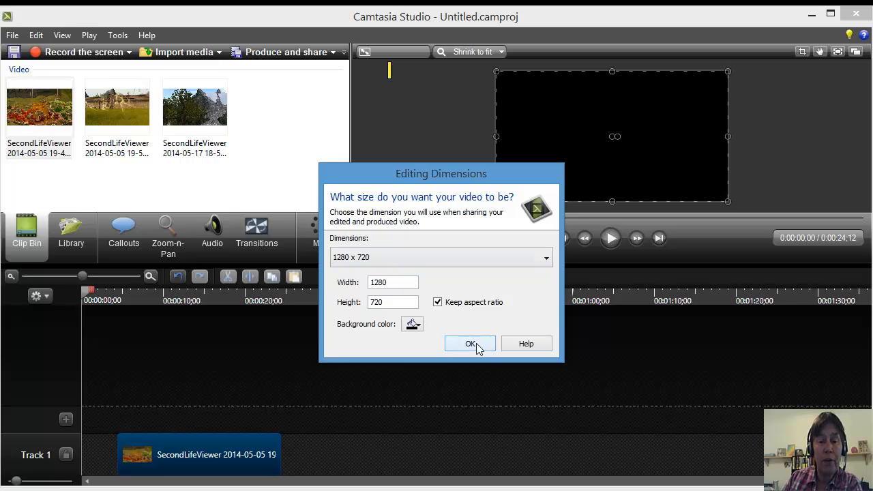
click(471, 344)
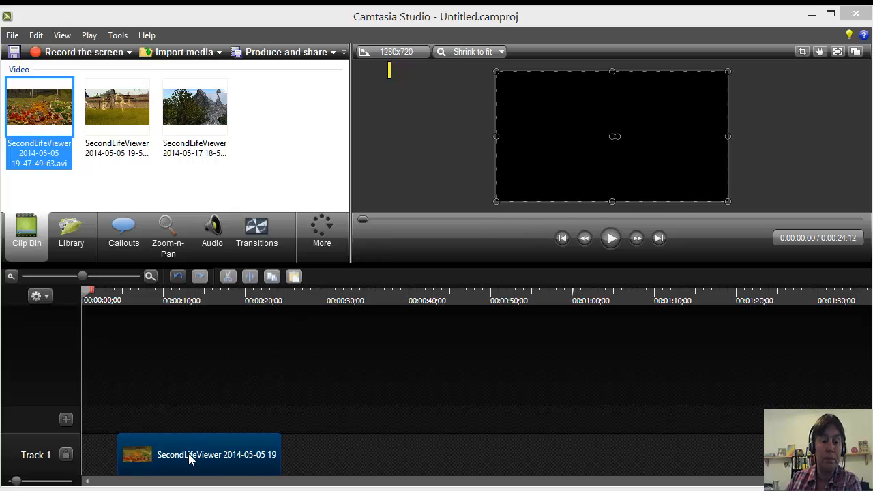
drag(191, 459, 193, 458)
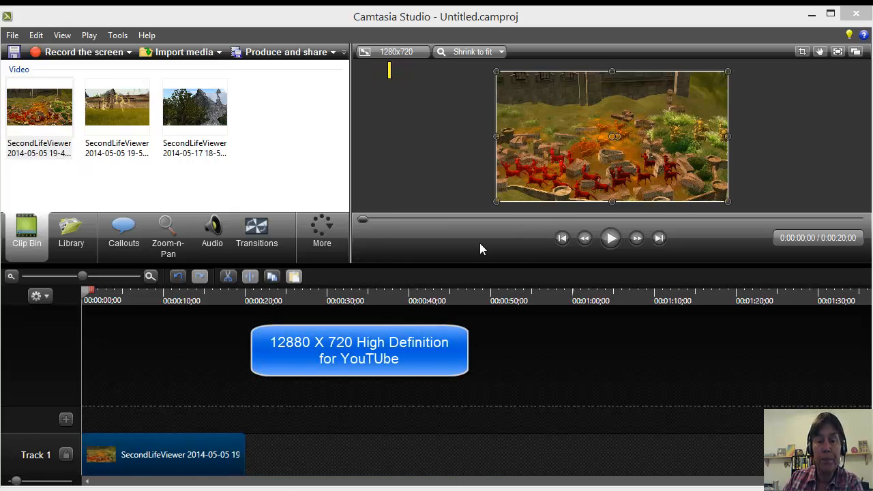
- Play the clip on Track 1 to find the cut point and split it at 0:00:07;05
click(610, 238)
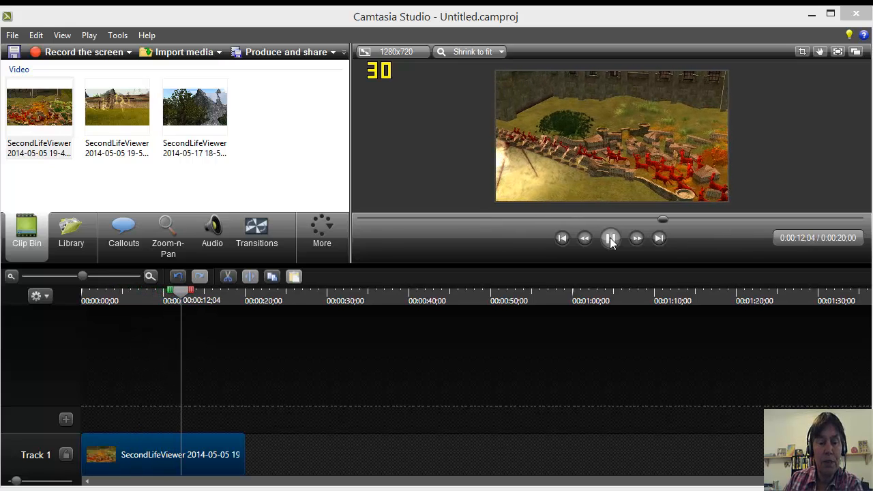
click(610, 239)
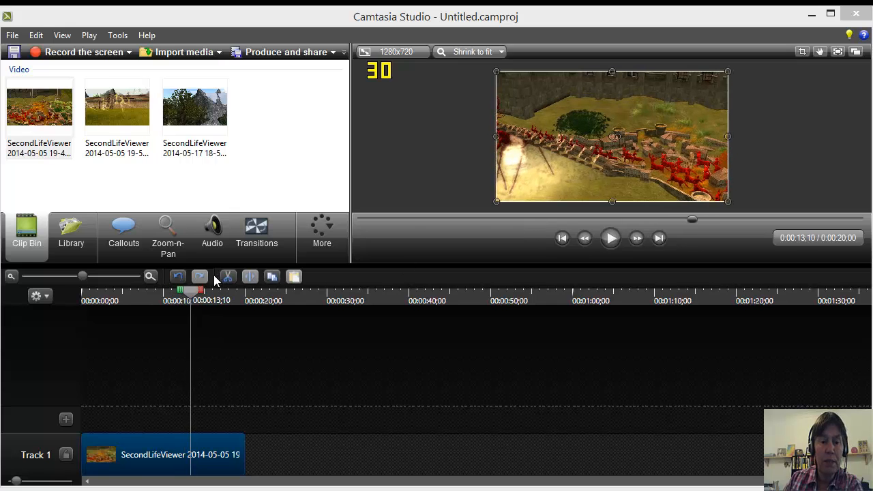
drag(191, 292, 139, 323)
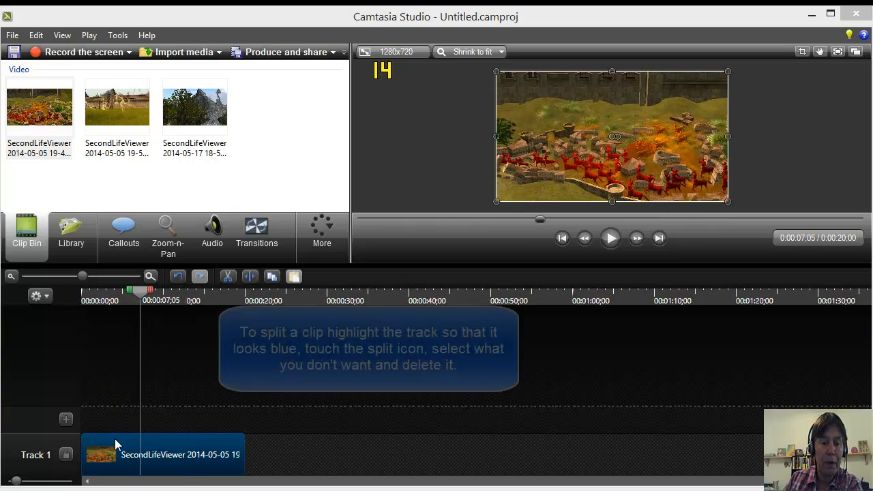
drag(117, 447, 118, 449)
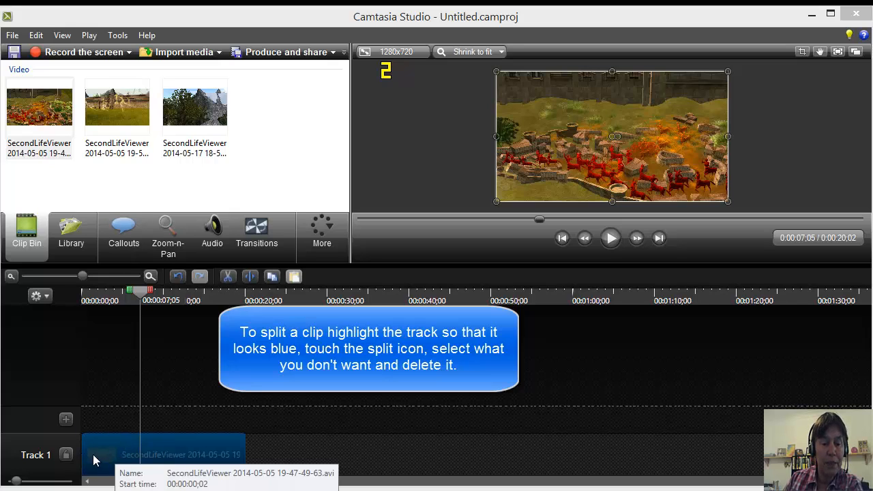
click(250, 276)
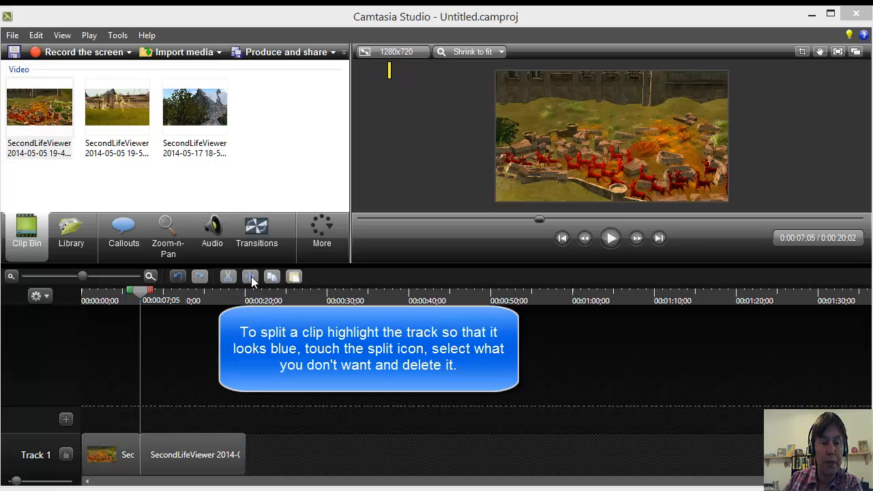
mouse_move(134, 288)
mouse_down()
mouse_move(181, 289)
mouse_move(113, 288)
mouse_move(147, 290)
mouse_up()
click(140, 300)
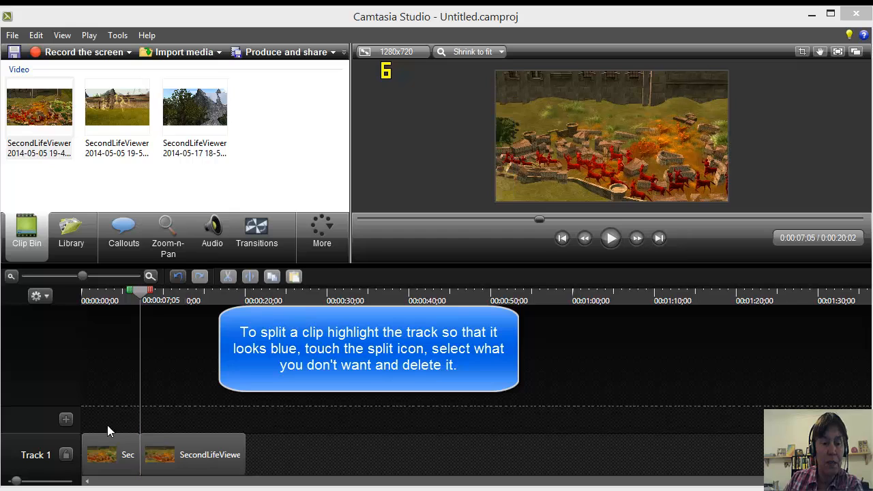
- Delete the part before the split, shift the remaining clip to the start of Track 1, and return the playhead to zero
click(107, 442)
key(Delete)
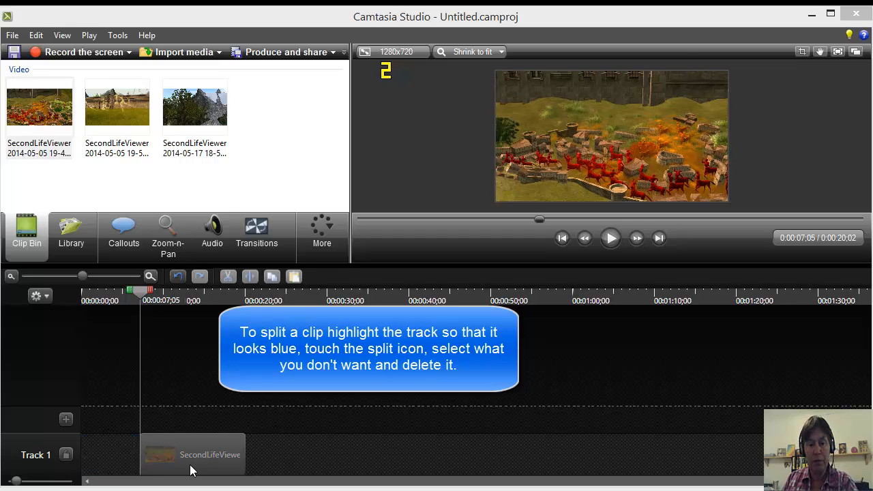
drag(191, 468, 47, 465)
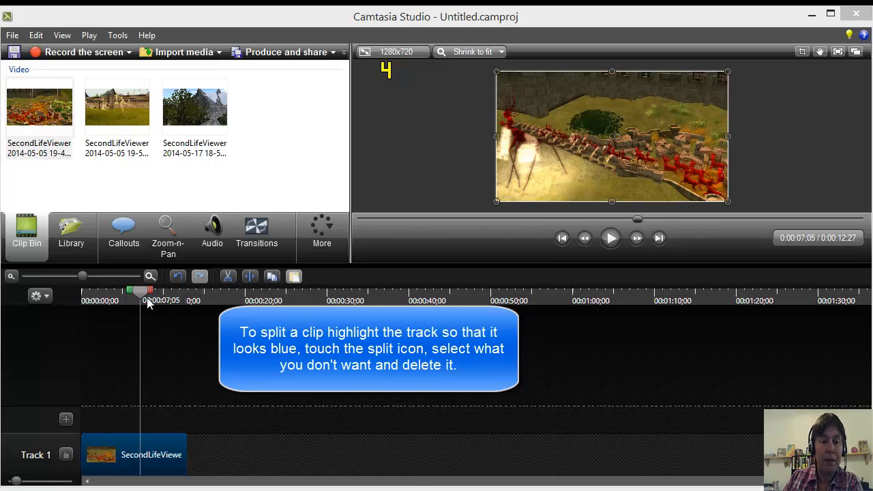
drag(136, 292, 90, 310)
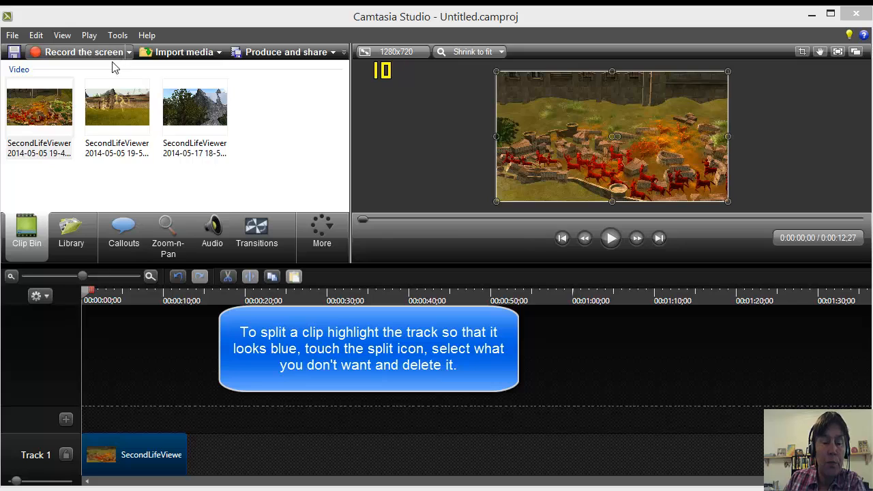
drag(121, 108, 201, 456)
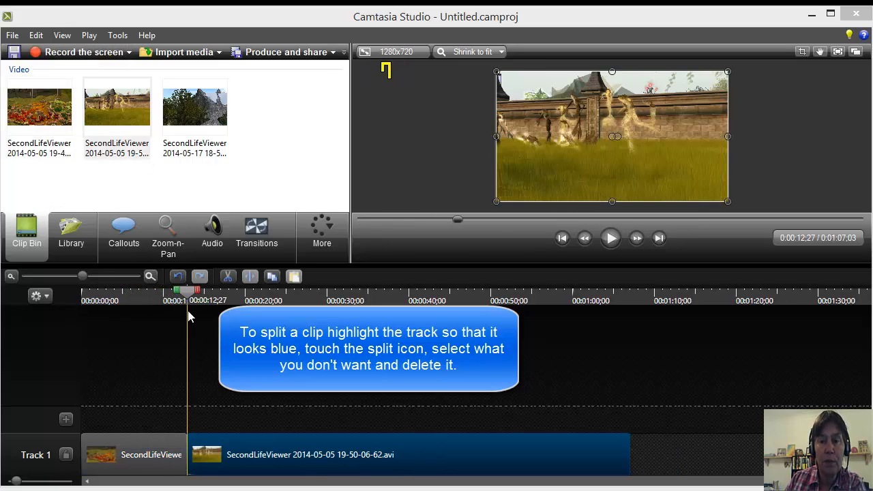
drag(191, 319, 584, 325)
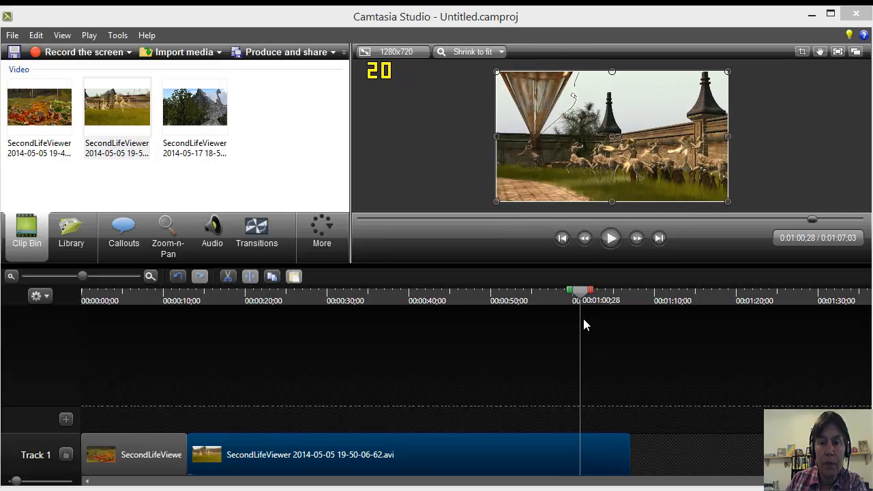
click(250, 277)
click(597, 462)
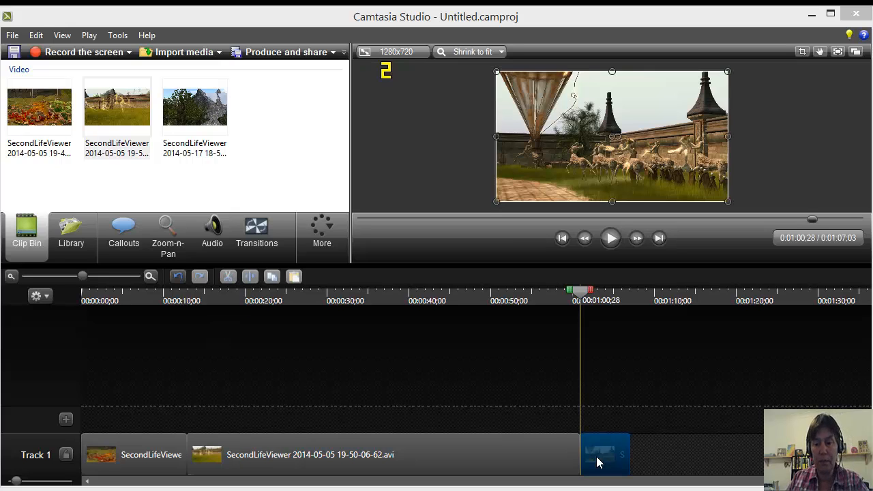
key(Delete)
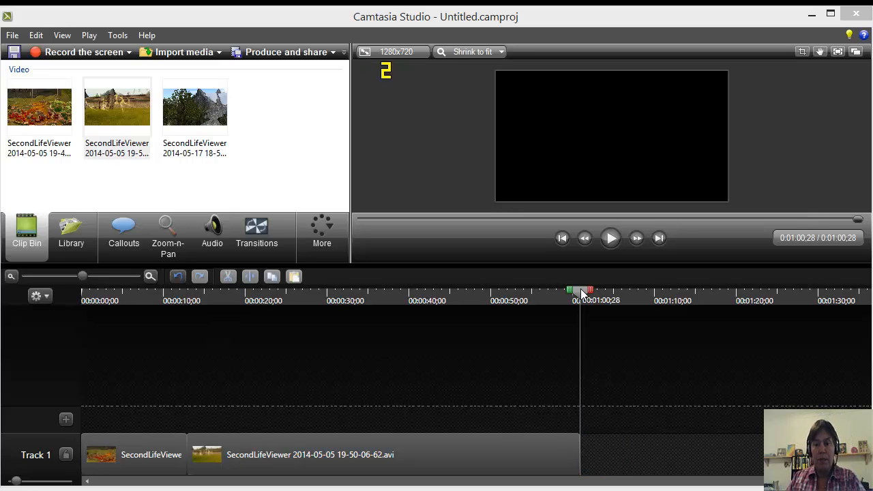
- Split the second clip at 0:00:32;20, delete its opening part, and move the rest against the first clip
drag(583, 293, 348, 302)
click(341, 451)
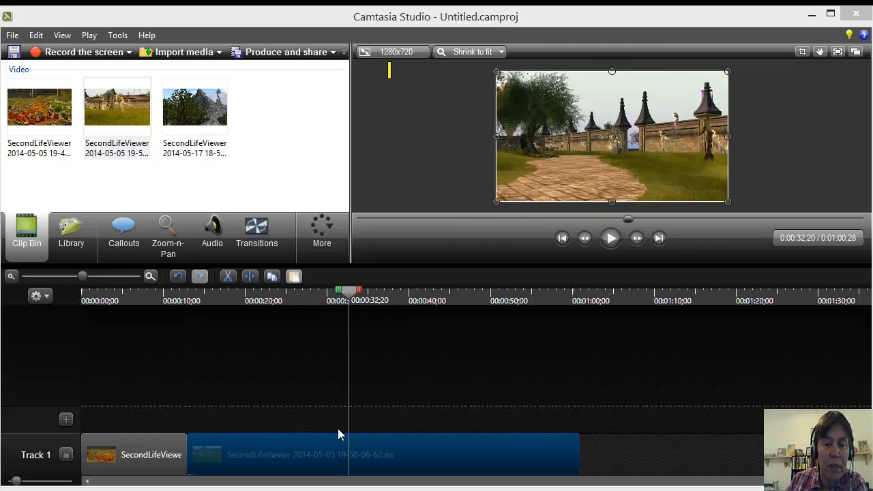
click(250, 278)
click(268, 447)
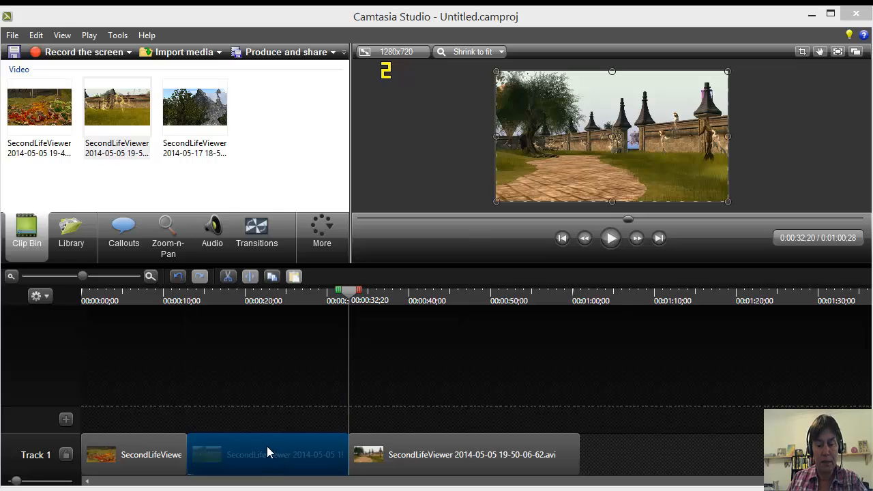
key(Delete)
drag(406, 450, 211, 458)
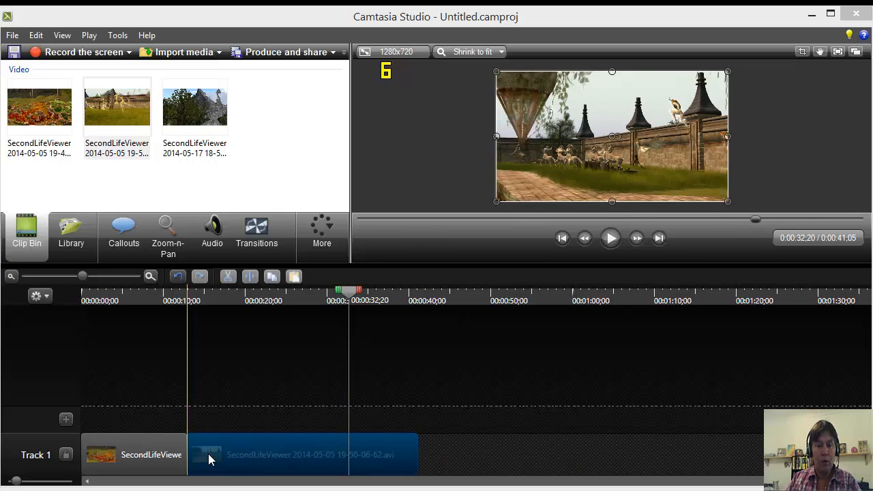
- Review the timeline, split the second clip at 0:00:26;18, delete the part before the split, and close the gap
drag(348, 292, 72, 347)
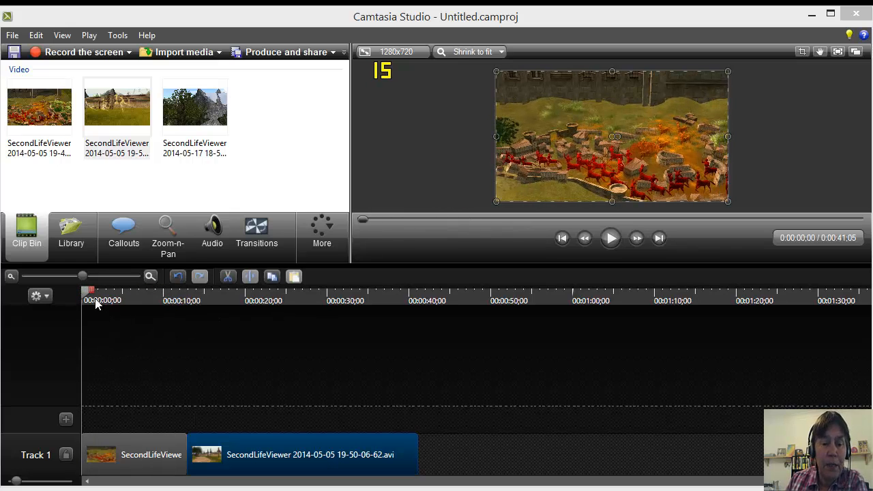
drag(87, 294, 301, 318)
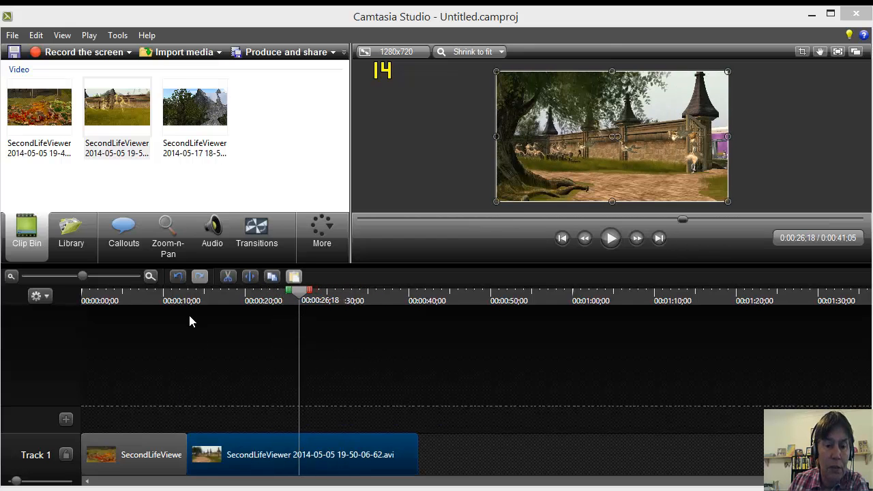
click(249, 276)
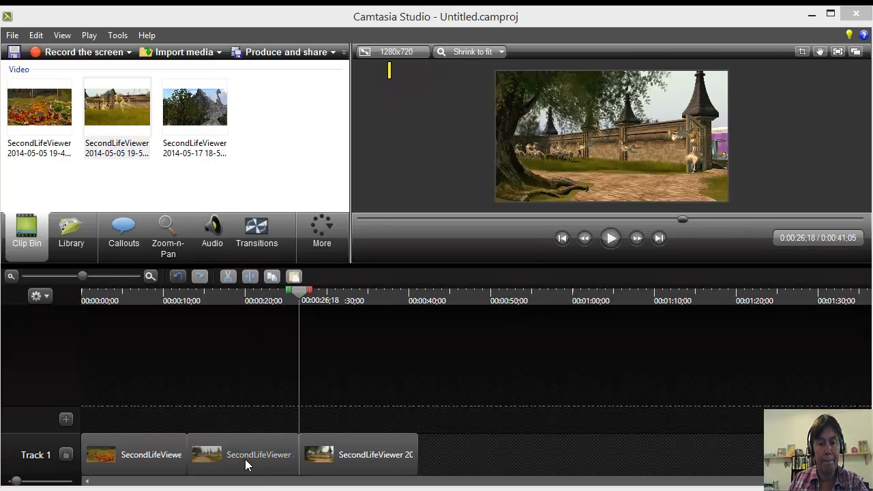
click(247, 465)
key(Delete)
drag(333, 460, 168, 471)
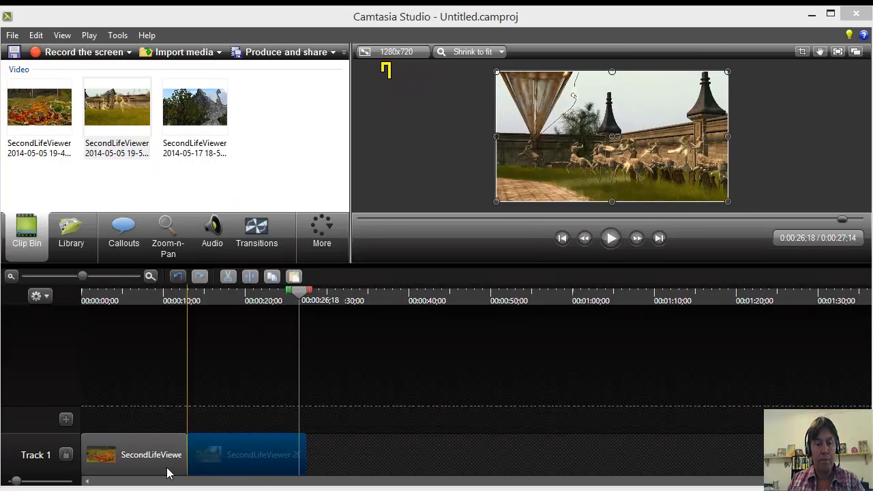
drag(297, 298, 178, 307)
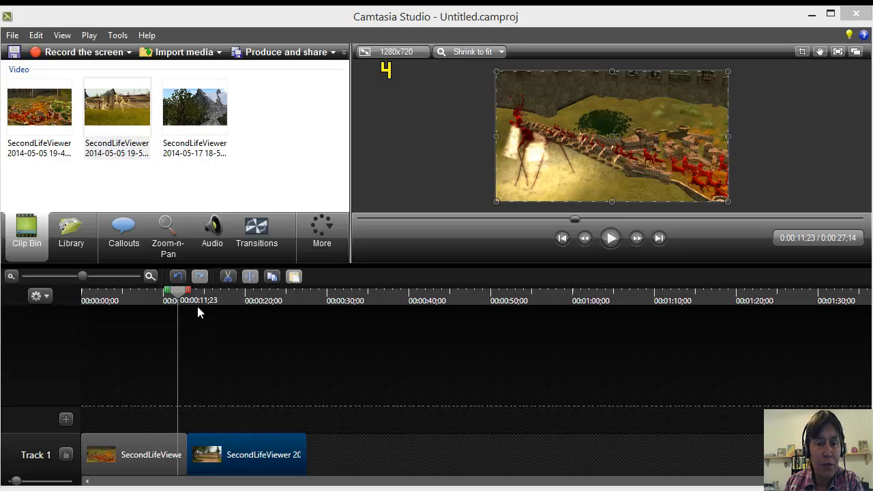
- Add a Fade transition at the join between the two SecondLifeViewer clips on Track 1
click(262, 226)
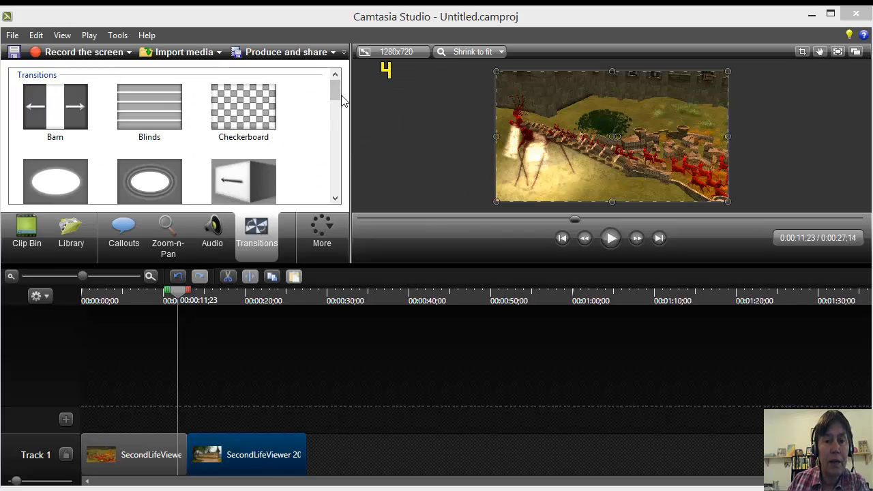
drag(335, 87, 335, 111)
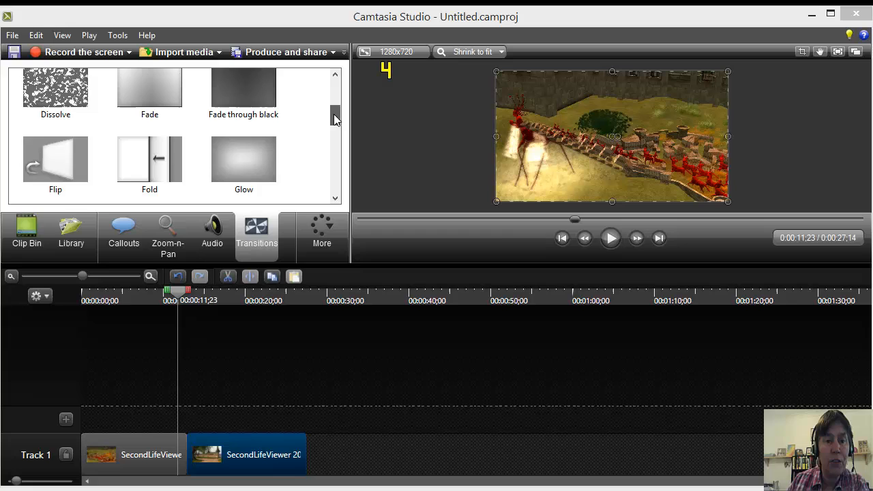
mouse_move(334, 120)
mouse_down()
mouse_move(343, 194)
mouse_move(341, 109)
mouse_up()
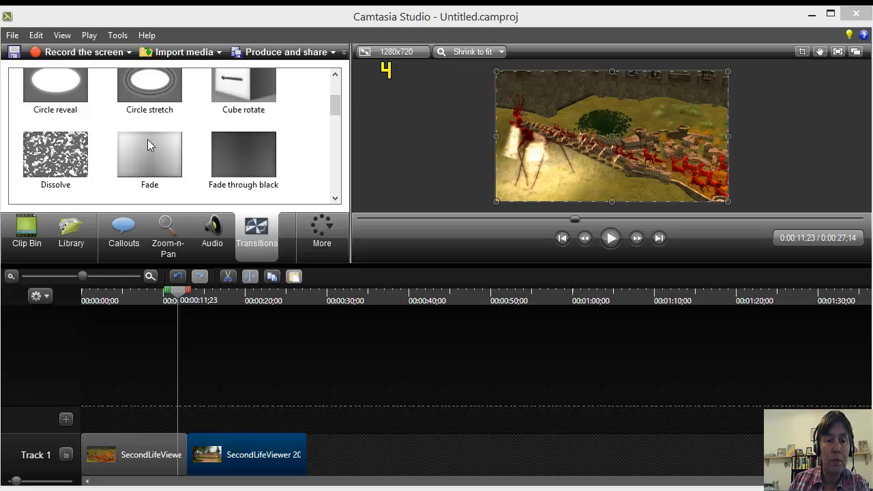
drag(148, 140, 164, 220)
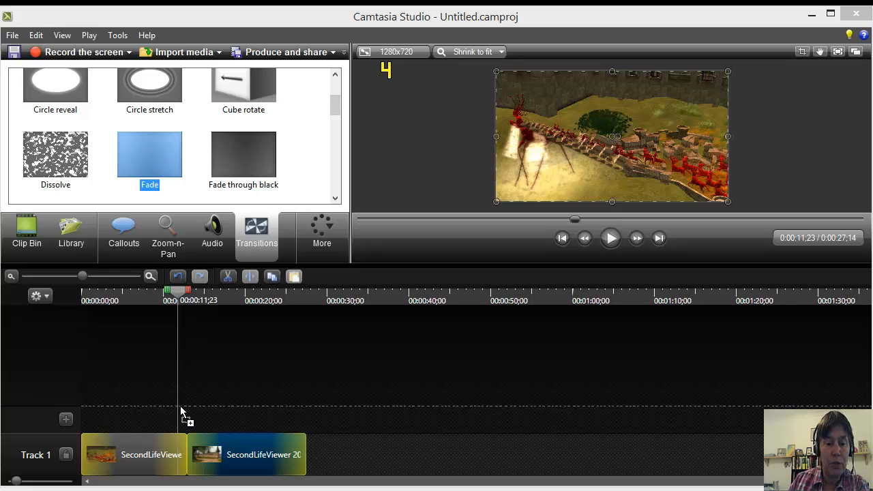
drag(186, 448, 186, 452)
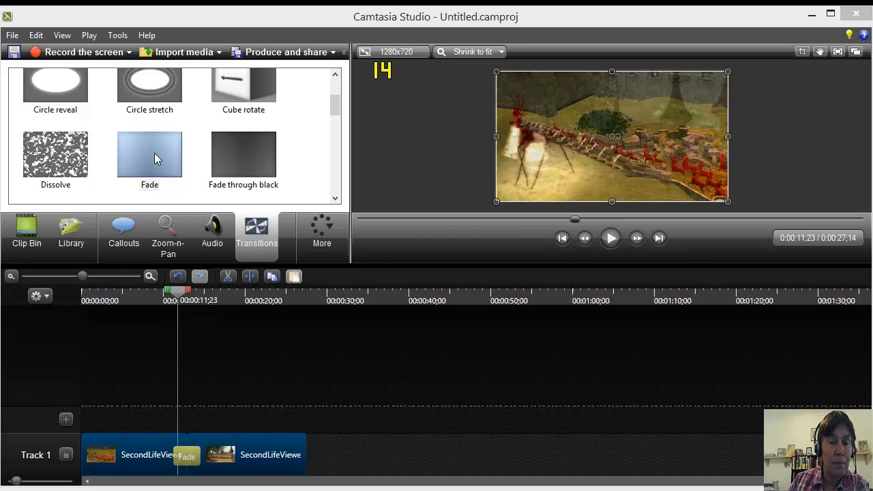
- Add Fade transitions to the start of the first clip and the end of the second clip on Track 1
drag(154, 153, 154, 195)
drag(85, 450, 85, 449)
drag(140, 155, 256, 285)
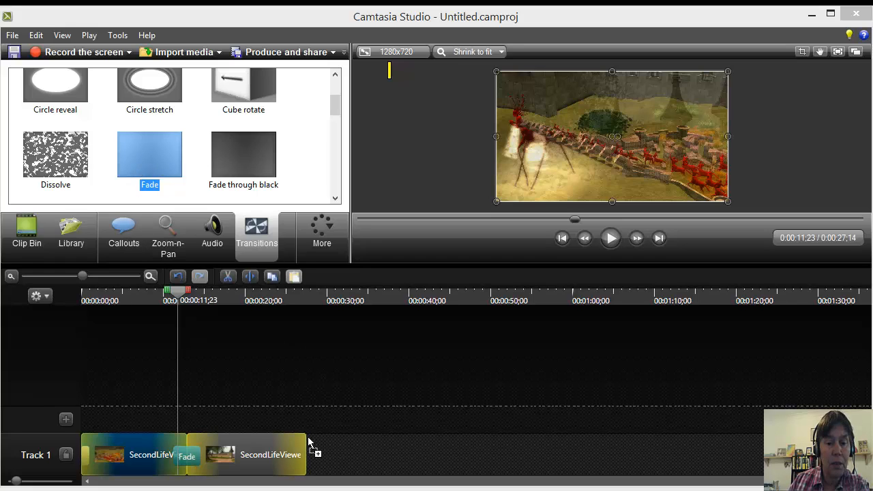
drag(304, 457, 305, 456)
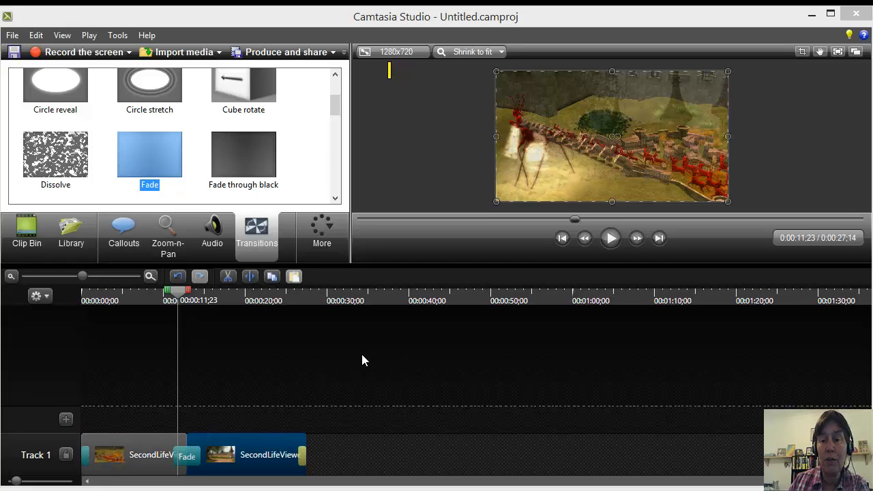
- Return the playhead to zero, enlarge the preview area, and play the joined clips to review the fades
drag(184, 302, 75, 319)
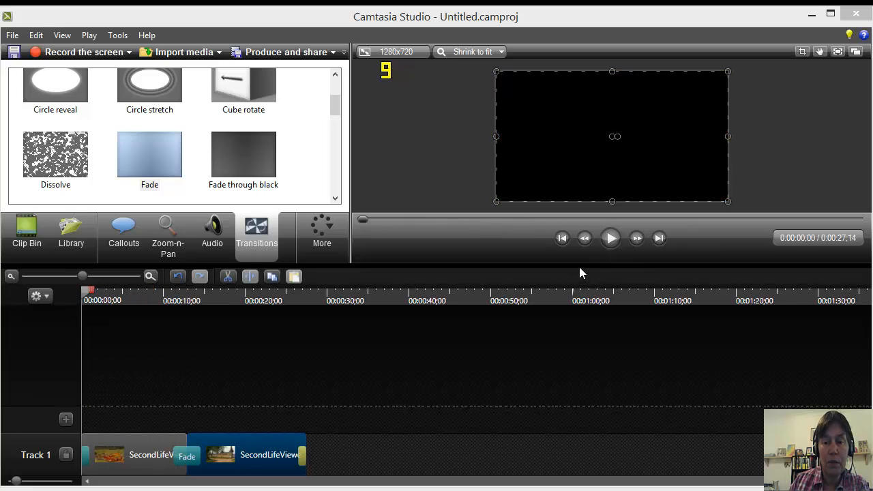
drag(579, 267, 580, 330)
click(612, 301)
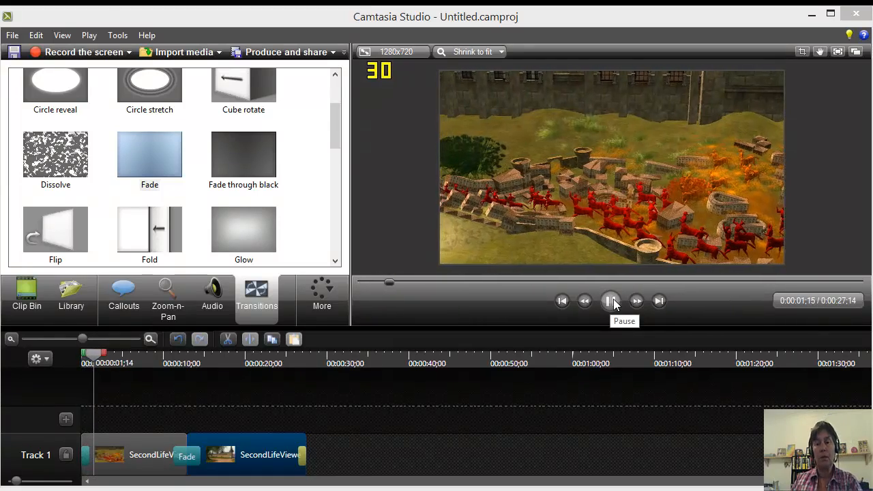